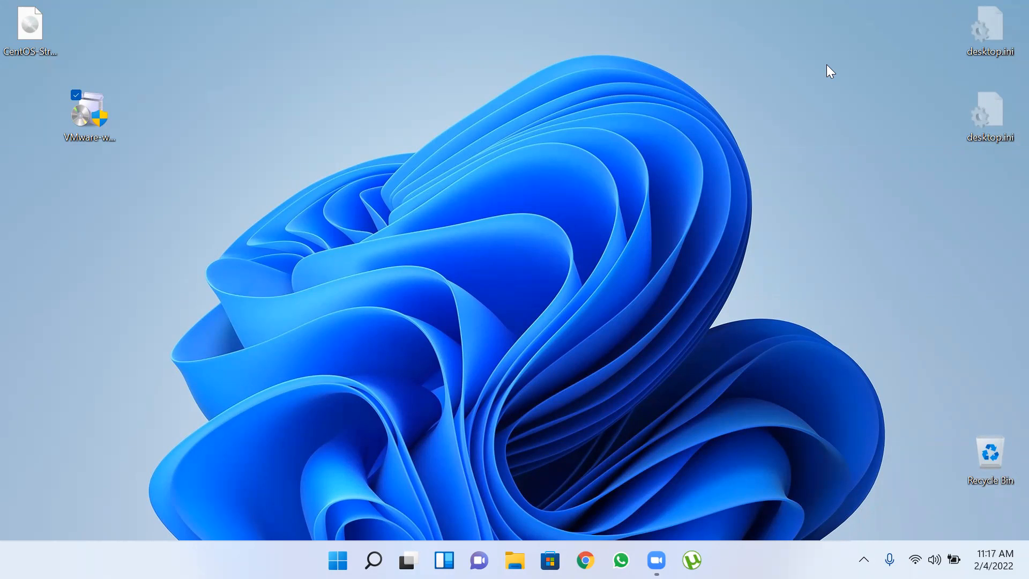
Step: Run the VMware Workstation full 16.2.2 installer from the desktop and accept its license agreement
left_click(91, 136)
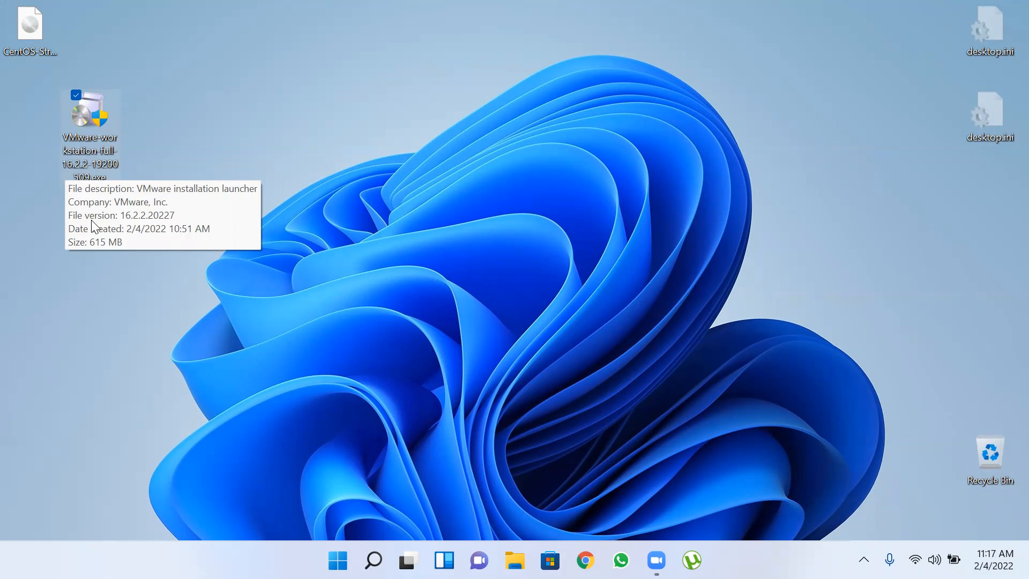
left_click(29, 34)
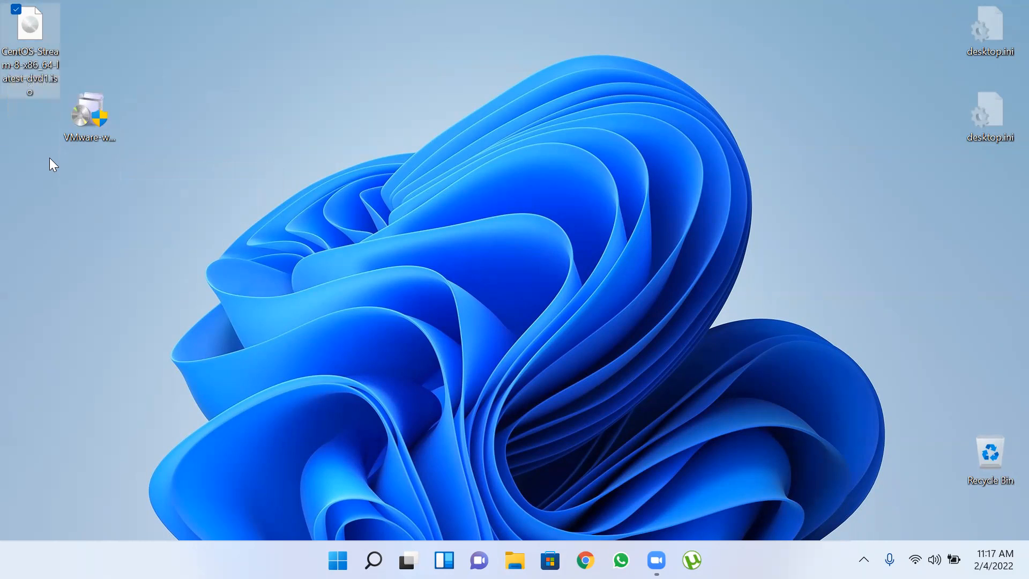
left_click(80, 112)
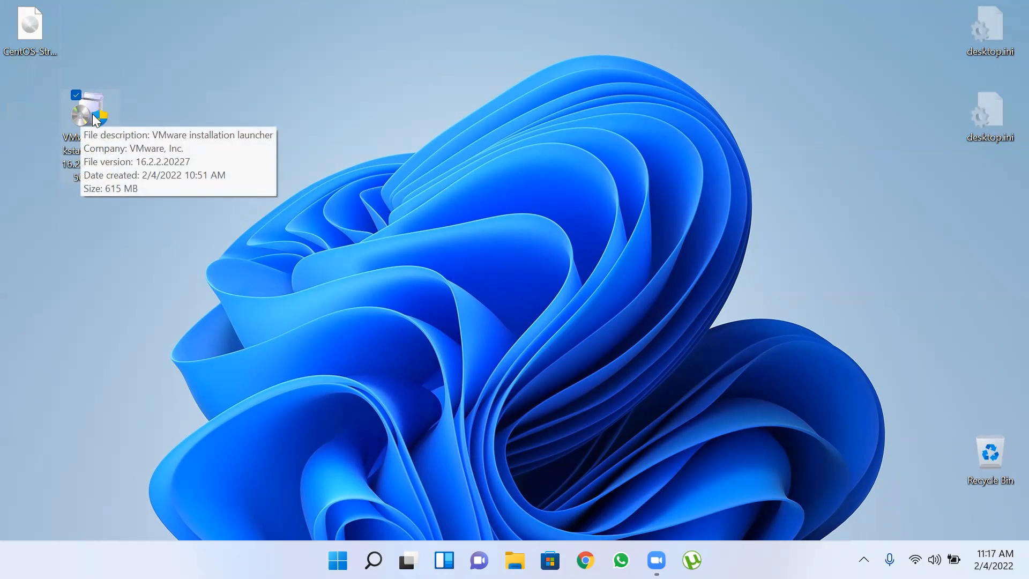
left_click(369, 235)
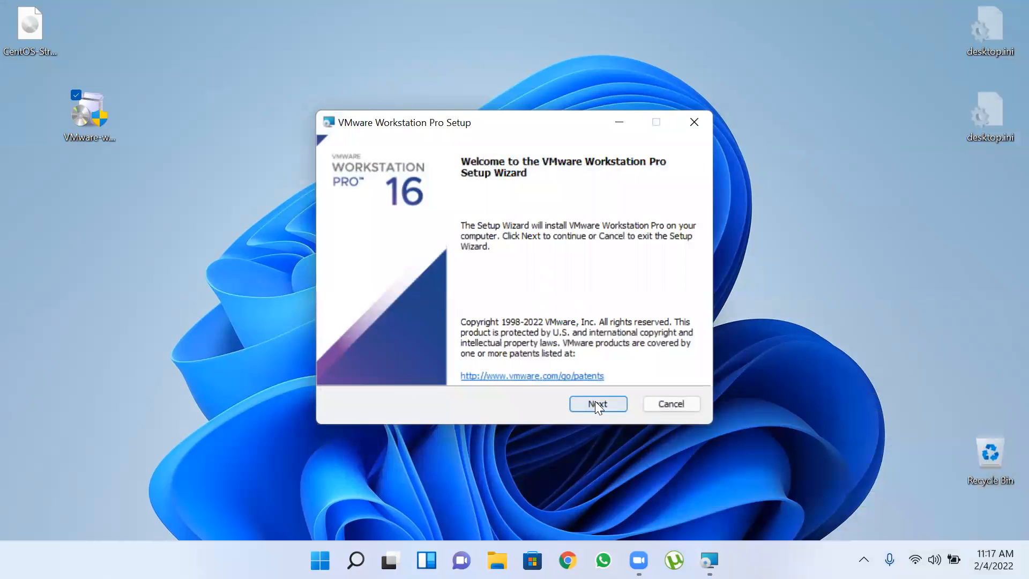
left_click(592, 399)
left_click(394, 368)
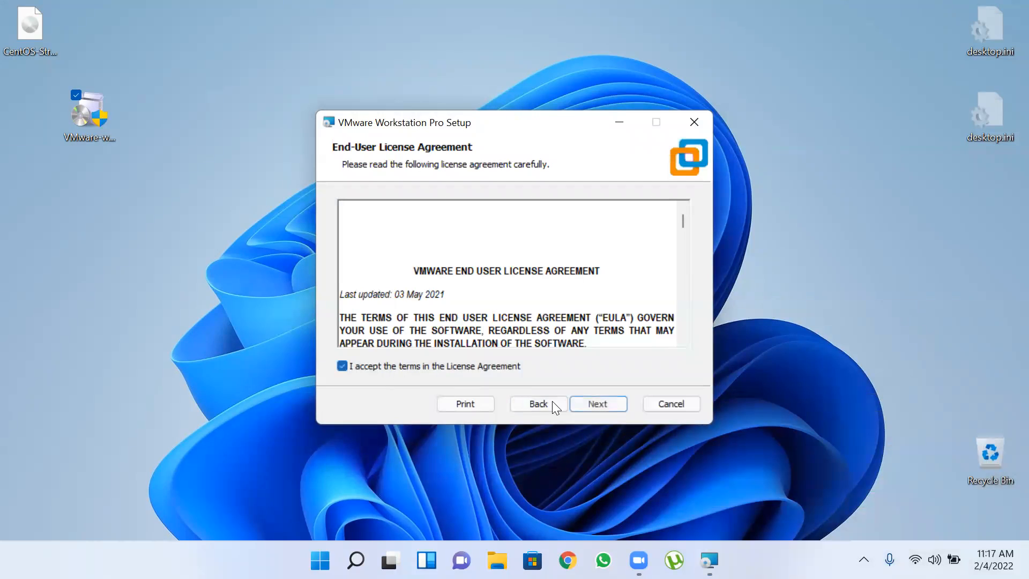
left_click(594, 404)
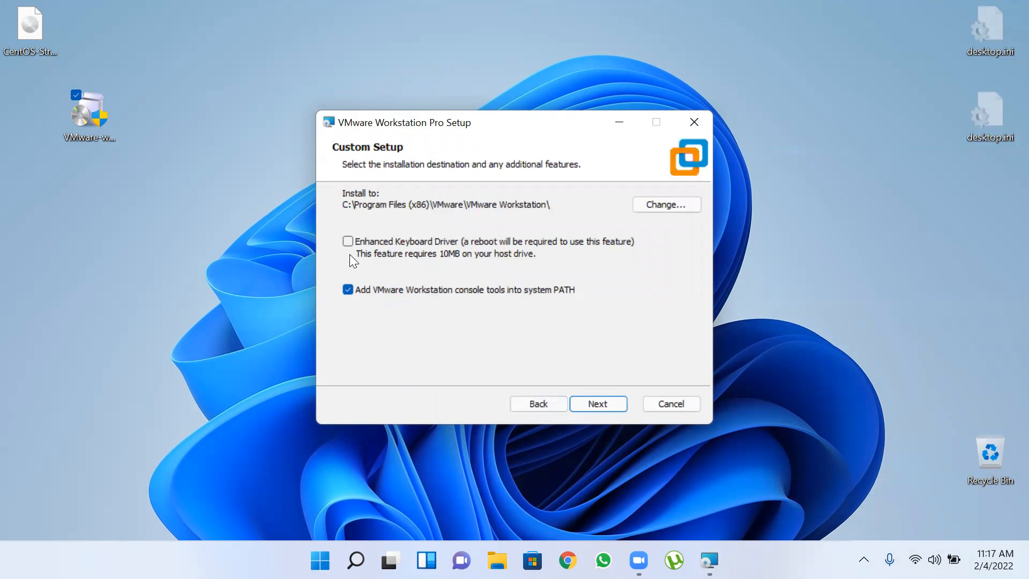
Step: Enable the Enhanced Keyboard Driver and turn off checking for product updates on startup in the setup wizard
left_click(346, 242)
left_click(596, 402)
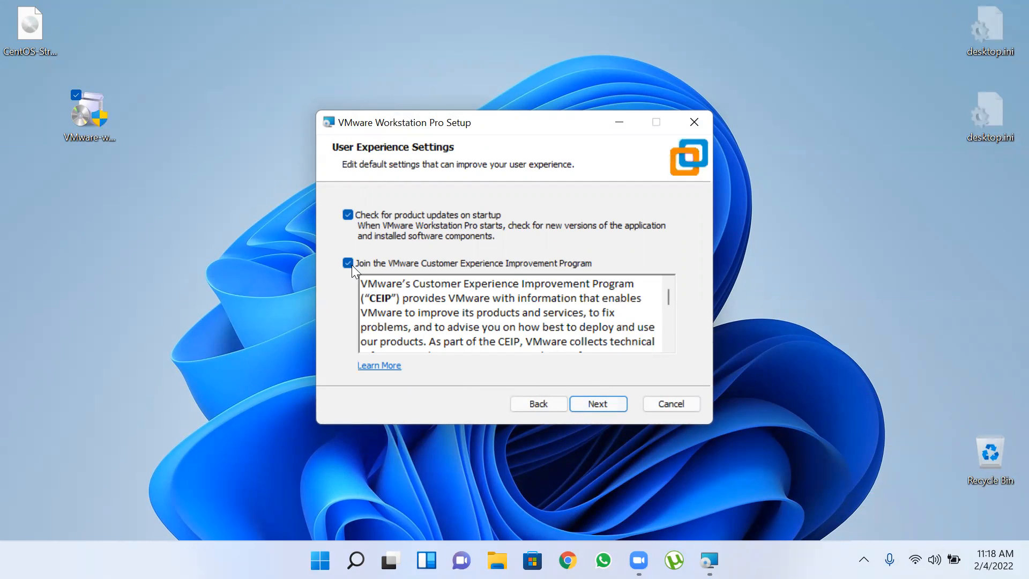
left_click(352, 216)
left_click(596, 402)
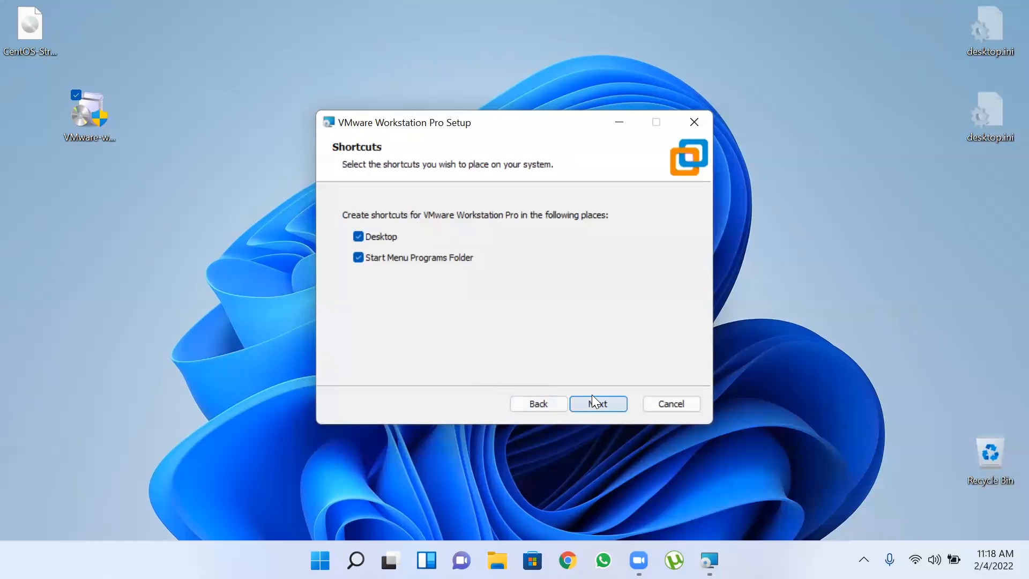
Step: Install VMware Workstation Pro with Desktop and Start Menu shortcuts, finishing the wizard without restarting the system
left_click(595, 402)
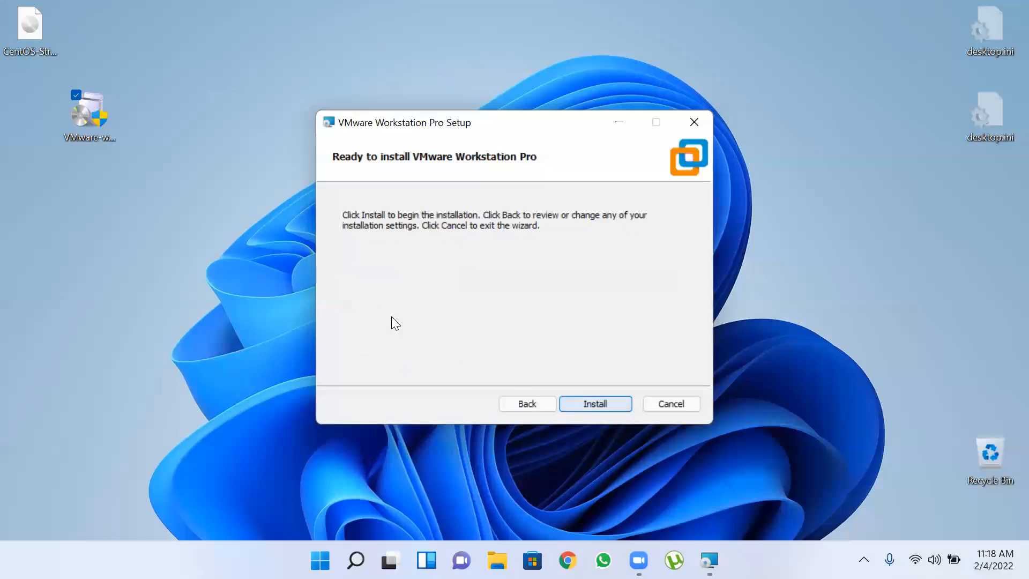
left_click(588, 402)
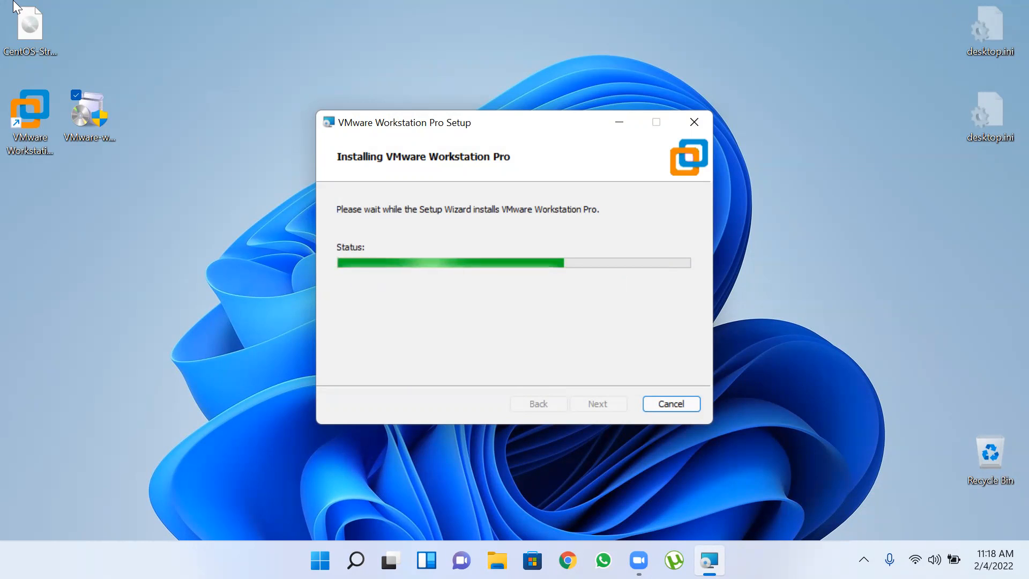
left_click(18, 33)
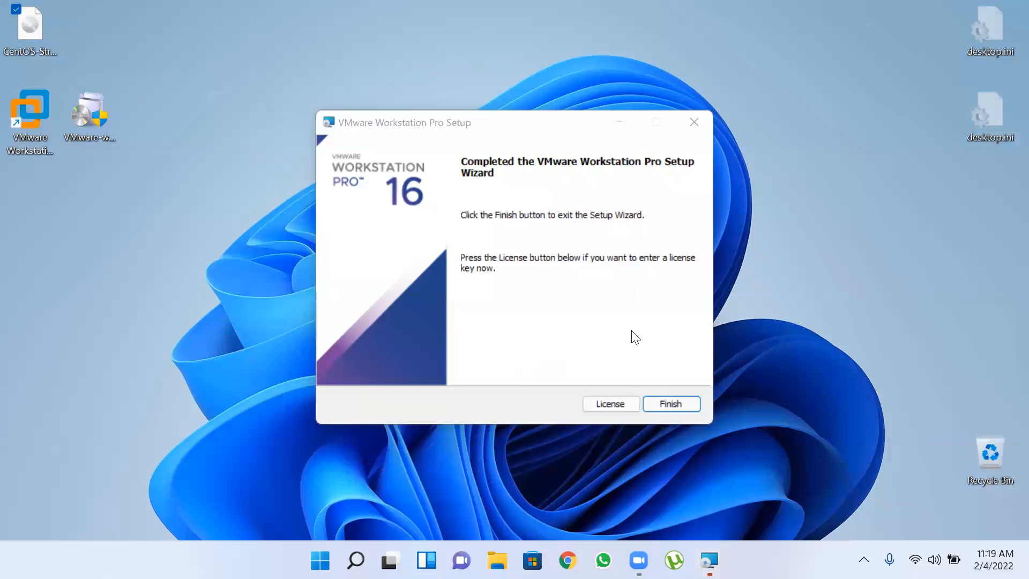
left_click(684, 400)
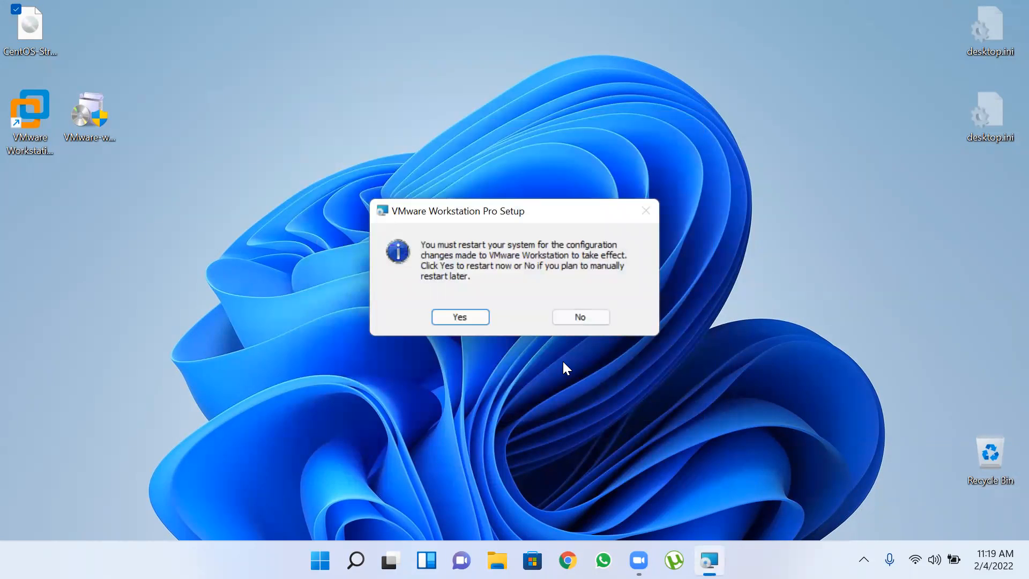
left_click(575, 317)
Step: Launch VMware Workstation from the desktop and activate the 30-day trial
left_click(19, 123)
double_click(26, 122)
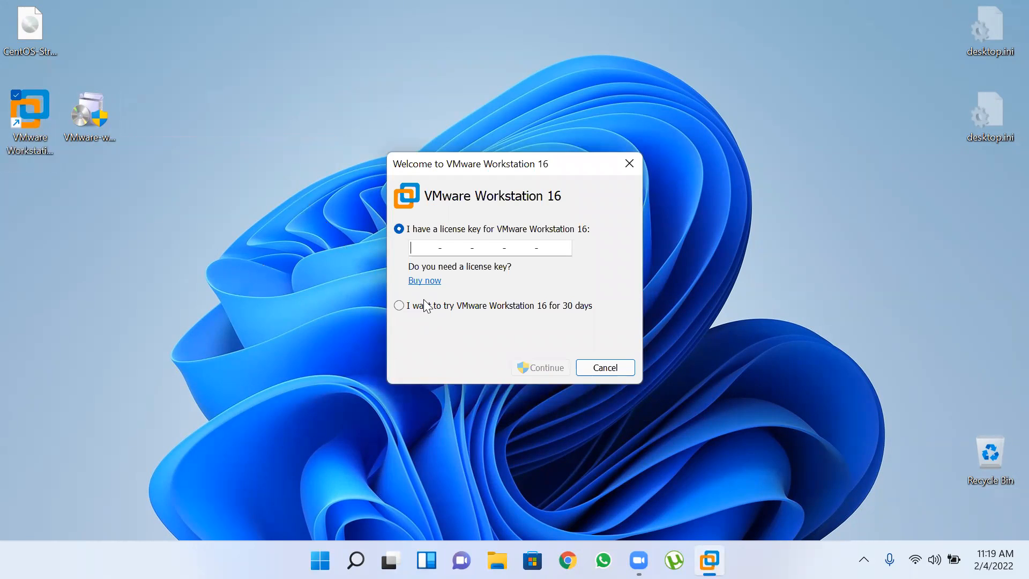
left_click(398, 306)
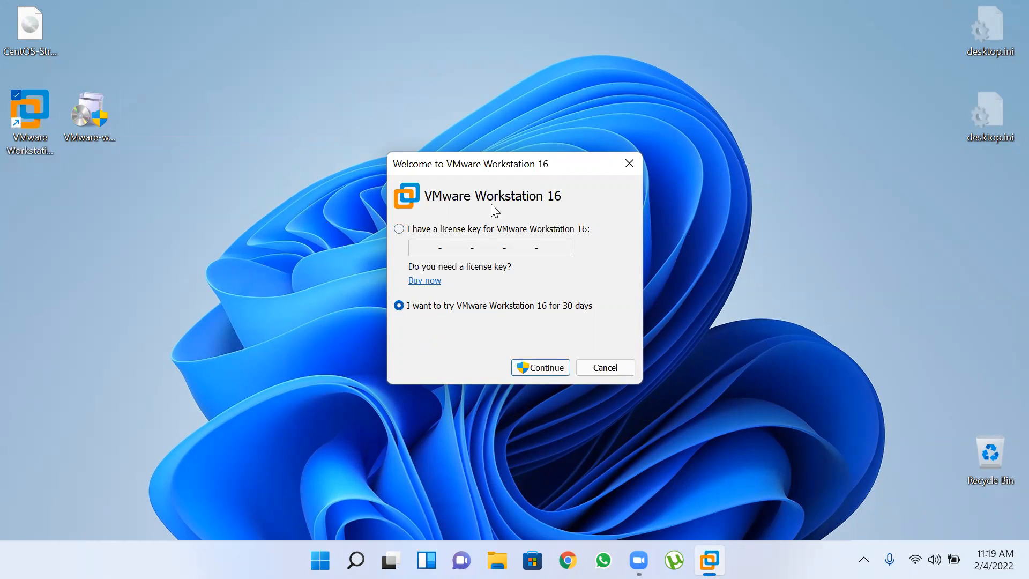
left_click_drag(504, 169, 476, 196)
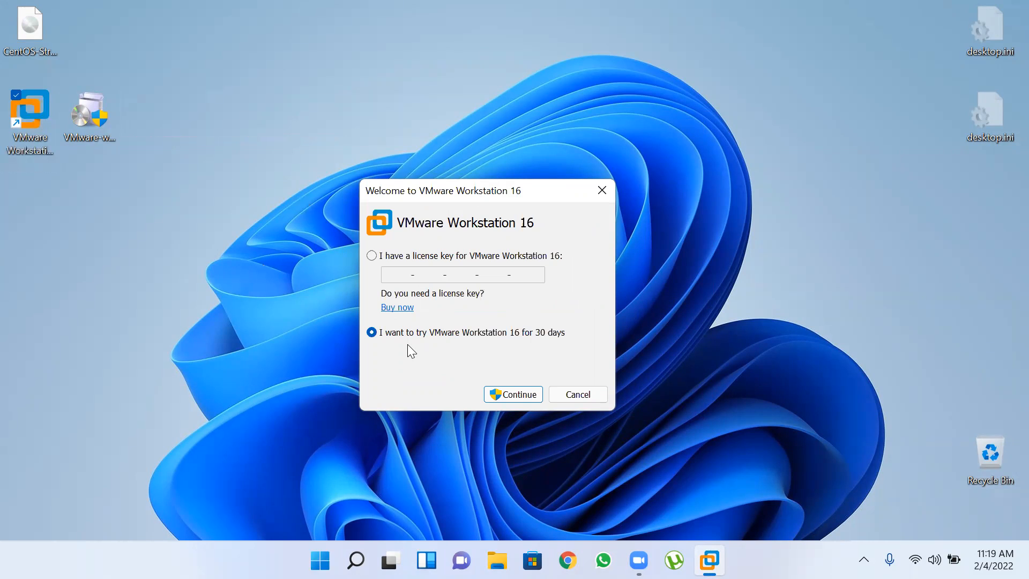
left_click(521, 394)
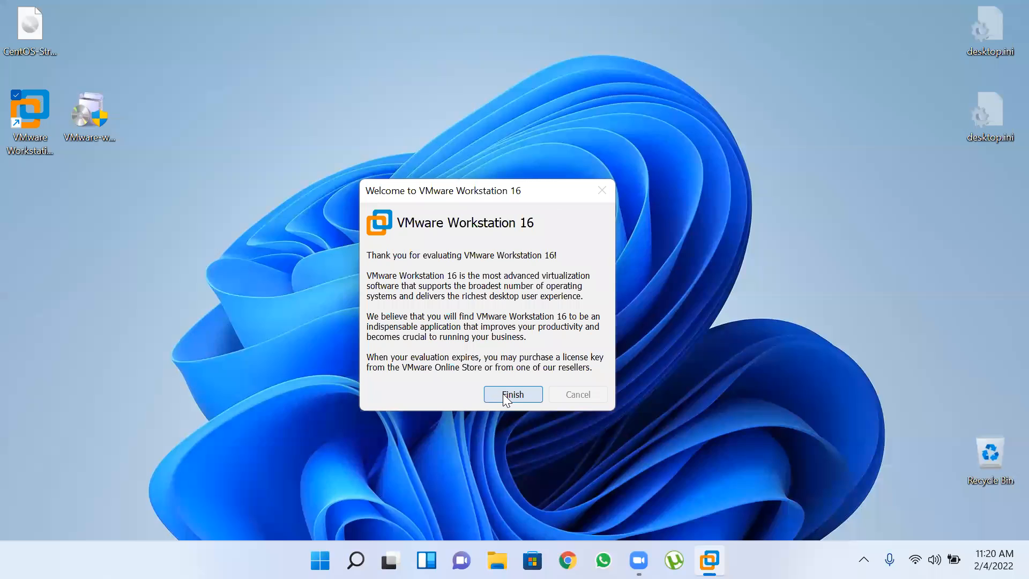
left_click(503, 393)
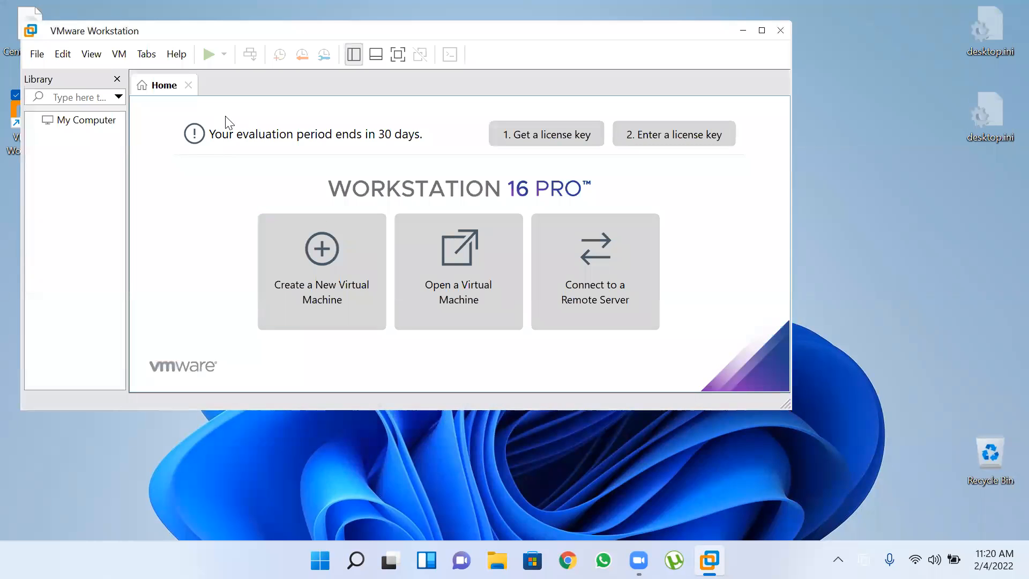
Step: Start creating a new virtual machine with the Typical (recommended) configuration
left_click_drag(259, 32, 403, 88)
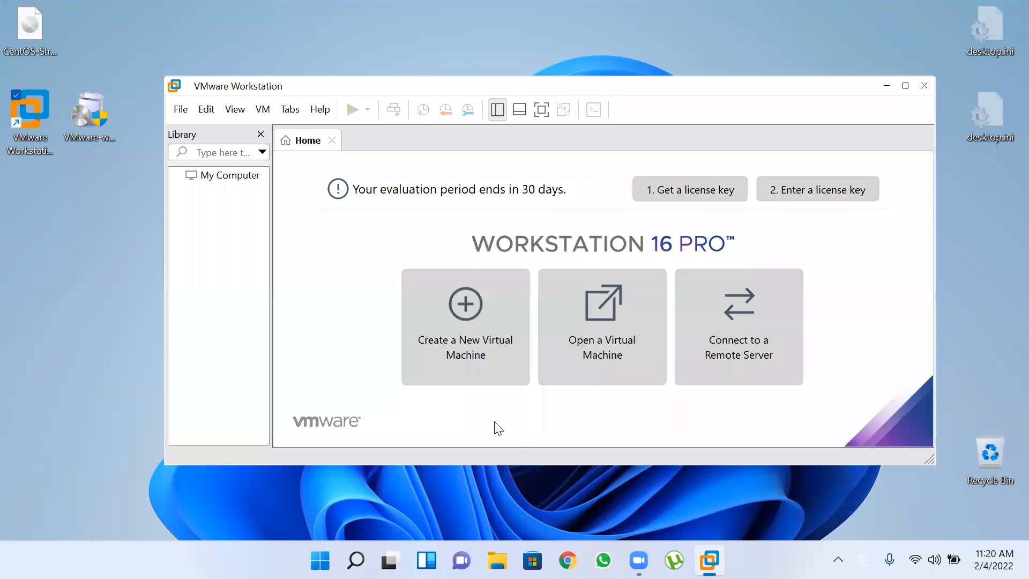
left_click(466, 363)
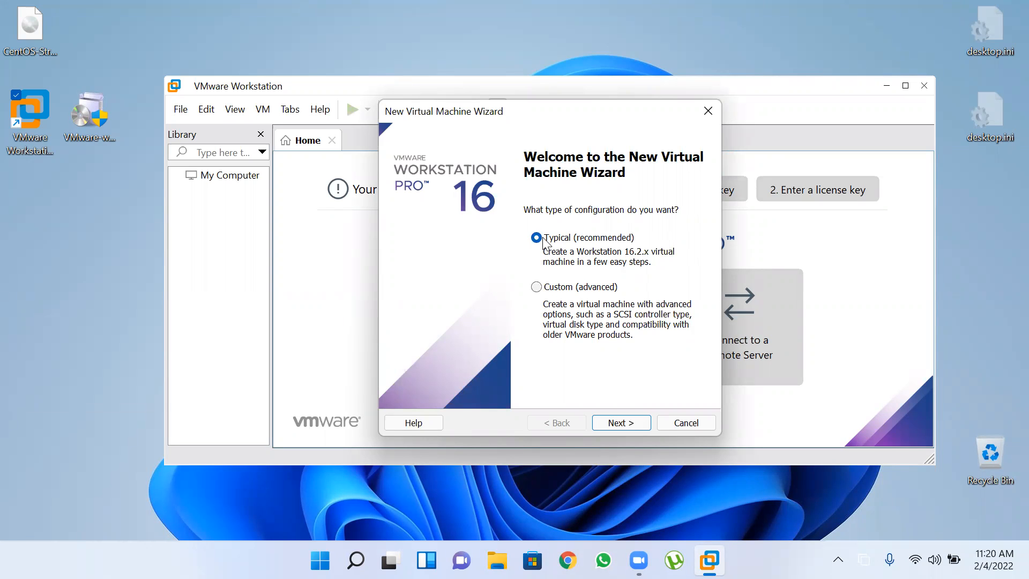
left_click(616, 423)
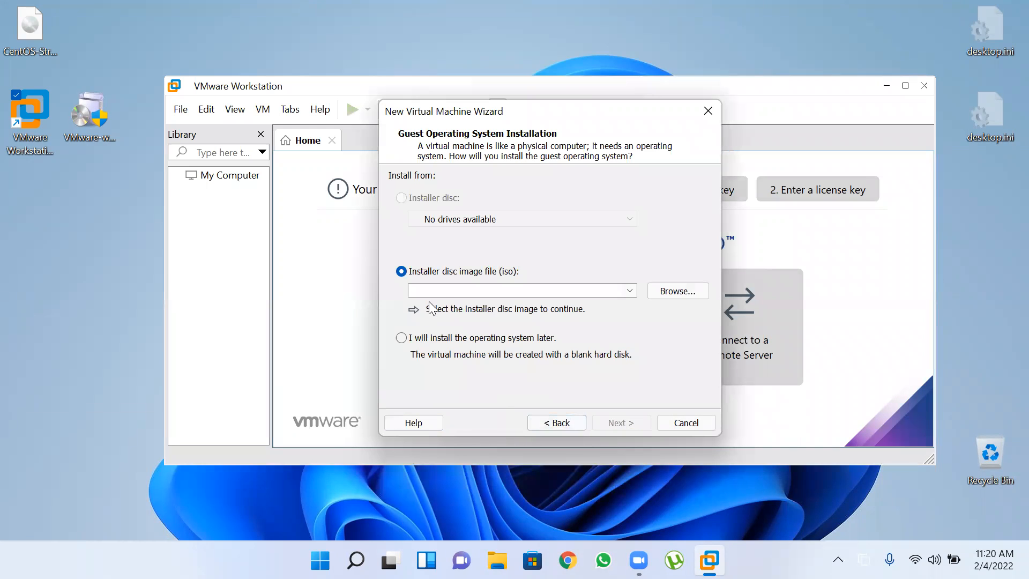
Step: Choose CentOS-Stream-8-x86_64-latest-dvd1.iso from the Desktop as the virtual machine's installer disc image
left_click(676, 292)
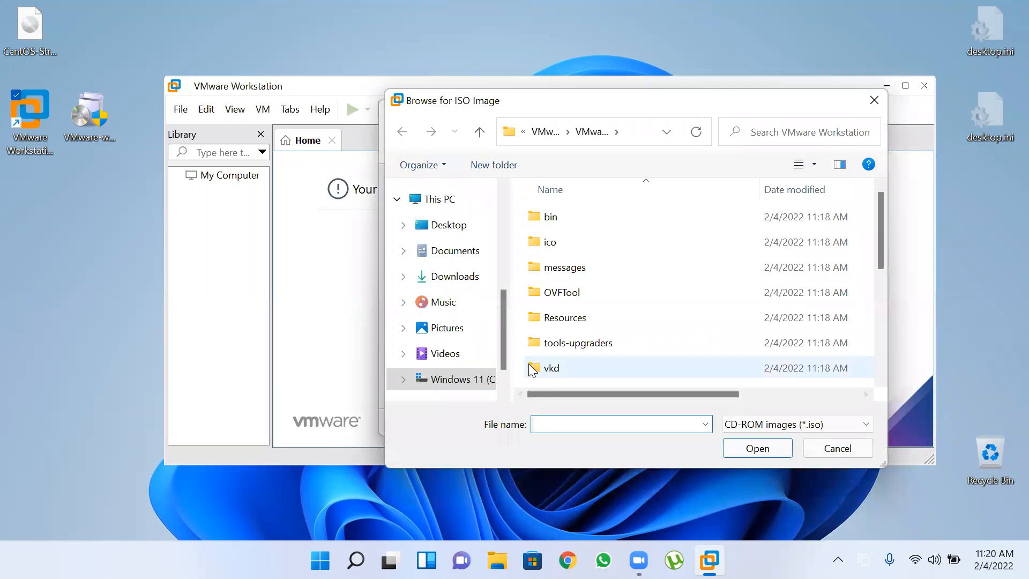
left_click(449, 225)
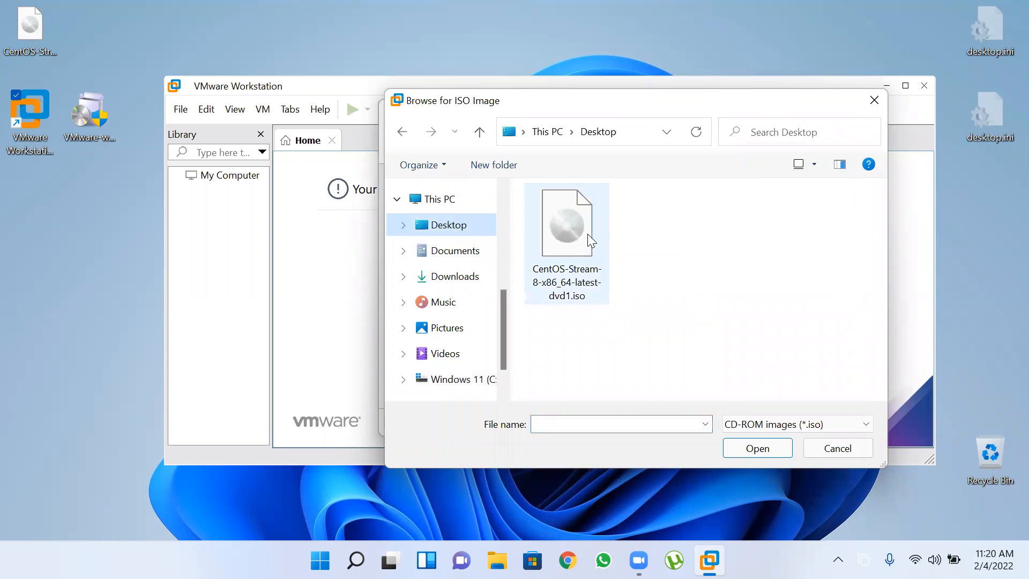
left_click(587, 234)
left_click(757, 448)
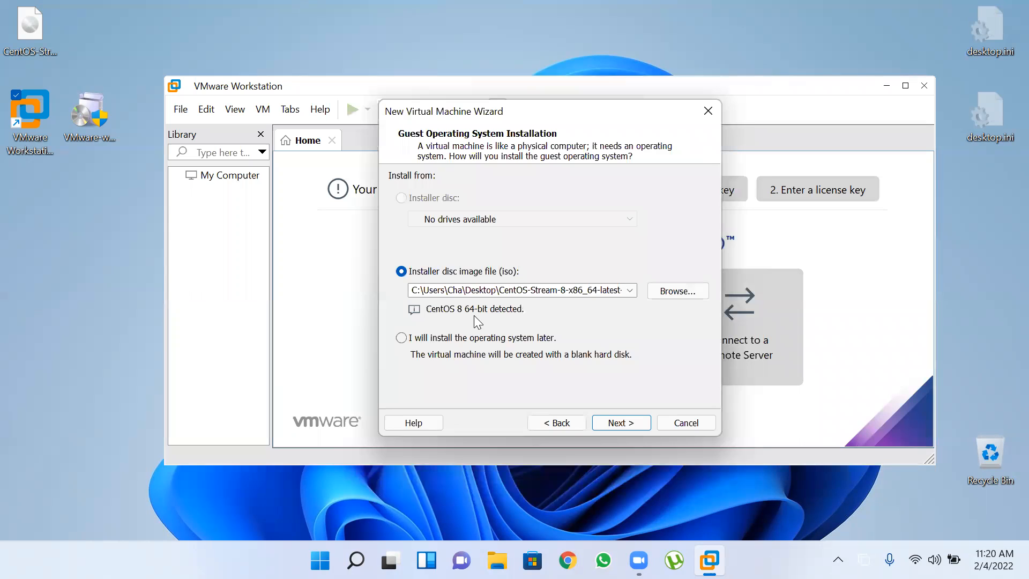
left_click(616, 423)
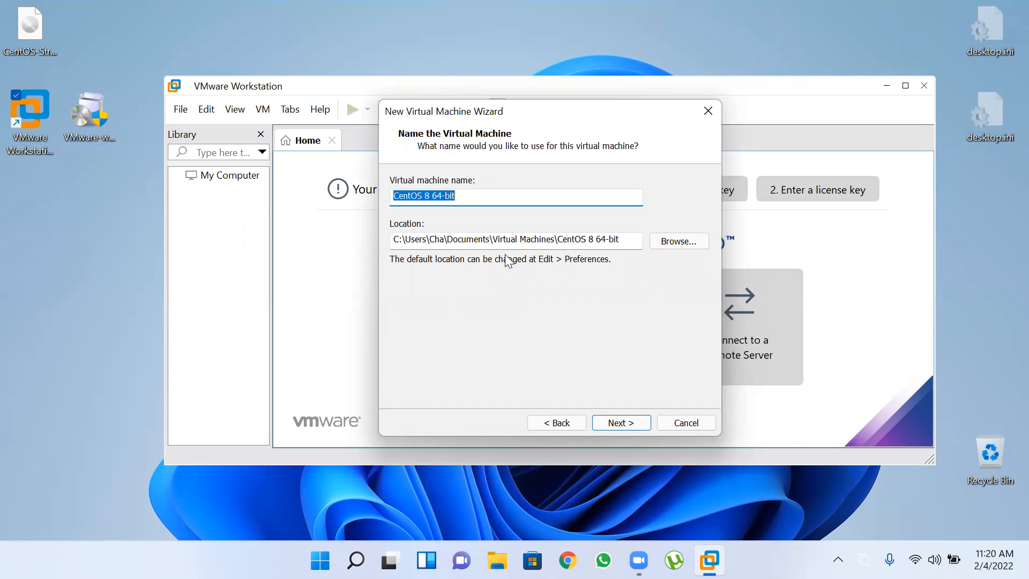
Step: Change the virtual machine's location to D:\CentOS 8 64-bit\ while keeping the suggested name
left_click_drag(555, 242, 367, 248)
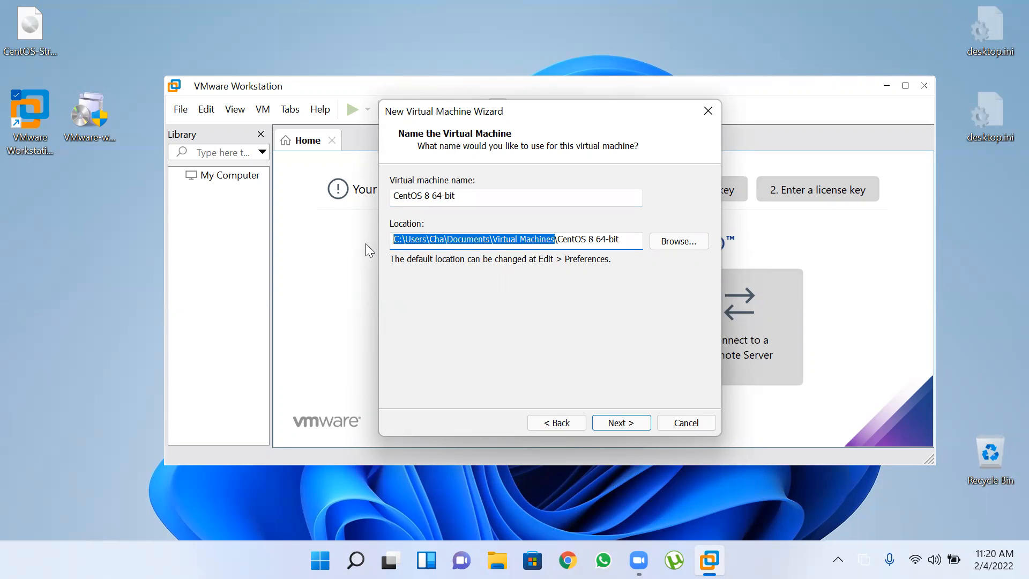
type("D:")
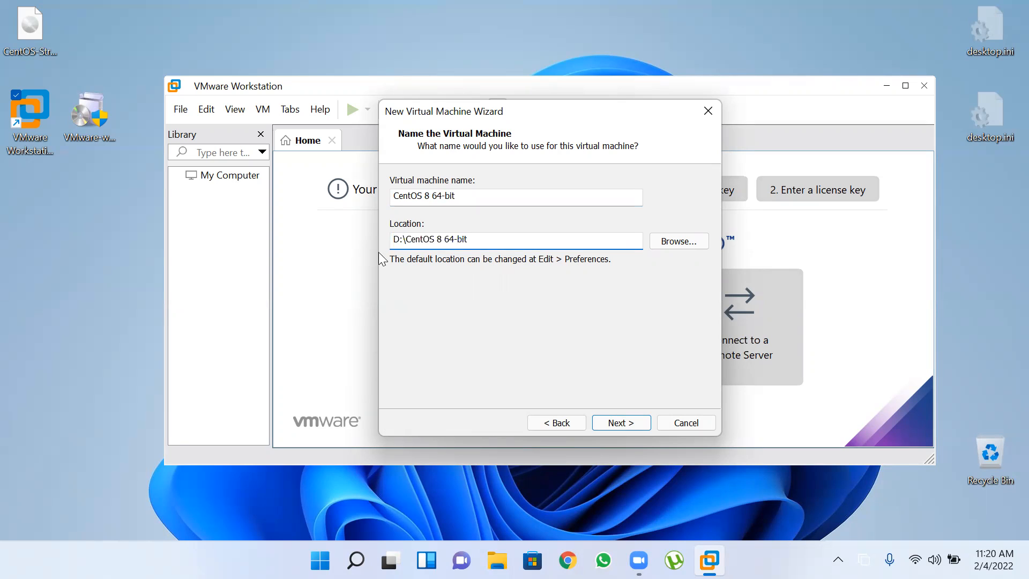
left_click(484, 245)
type("\\")
left_click(619, 421)
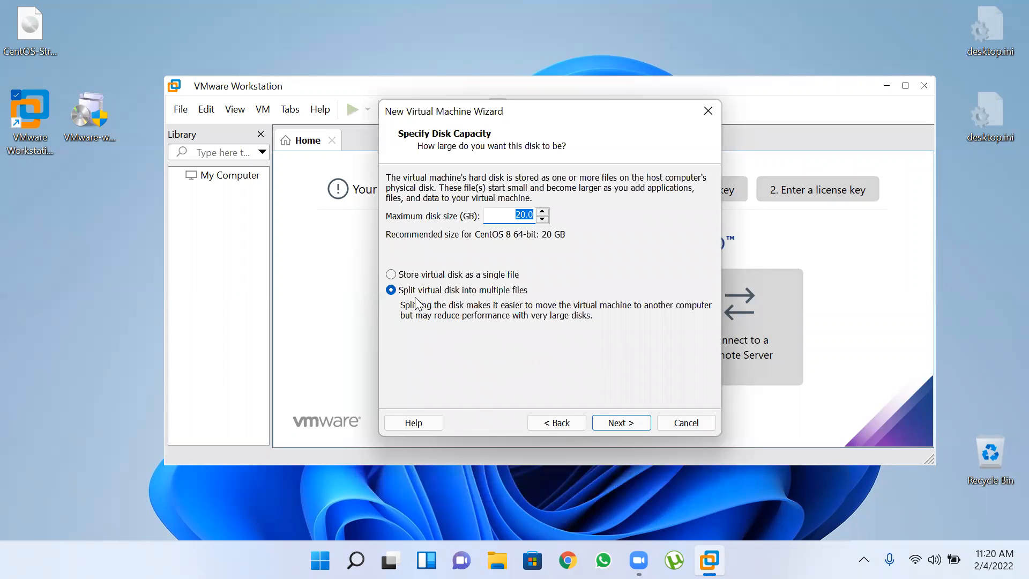
Step: Store the virtual disk as a single file and set its maximum size to 30 GB
left_click(419, 277)
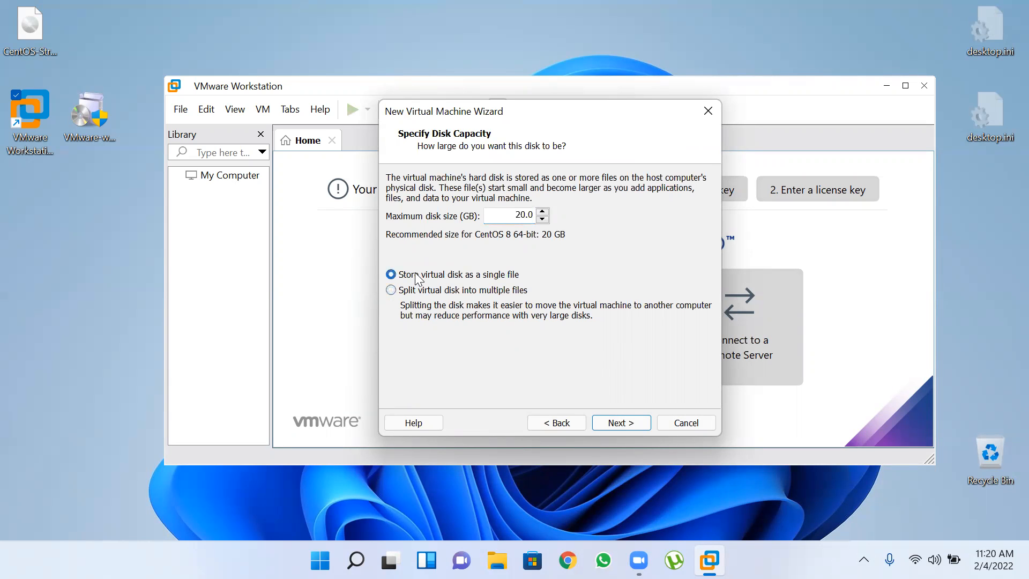
left_click(521, 215)
key("BackSpace")
type("3")
left_click(614, 422)
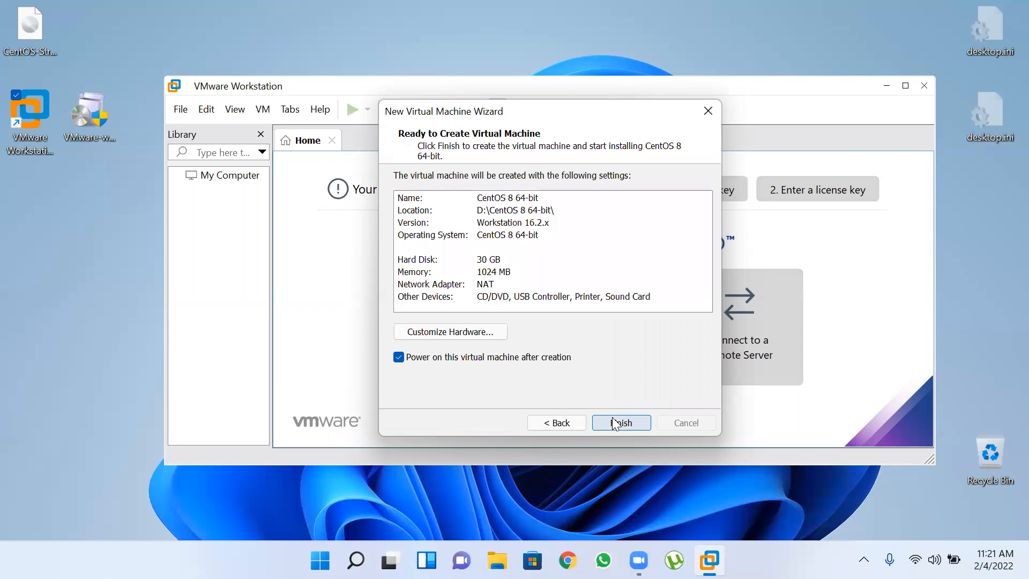
Step: Customize the hardware by setting the virtual machine's memory to 2048 MB, and open the processor settings
left_click(420, 277)
left_click(450, 331)
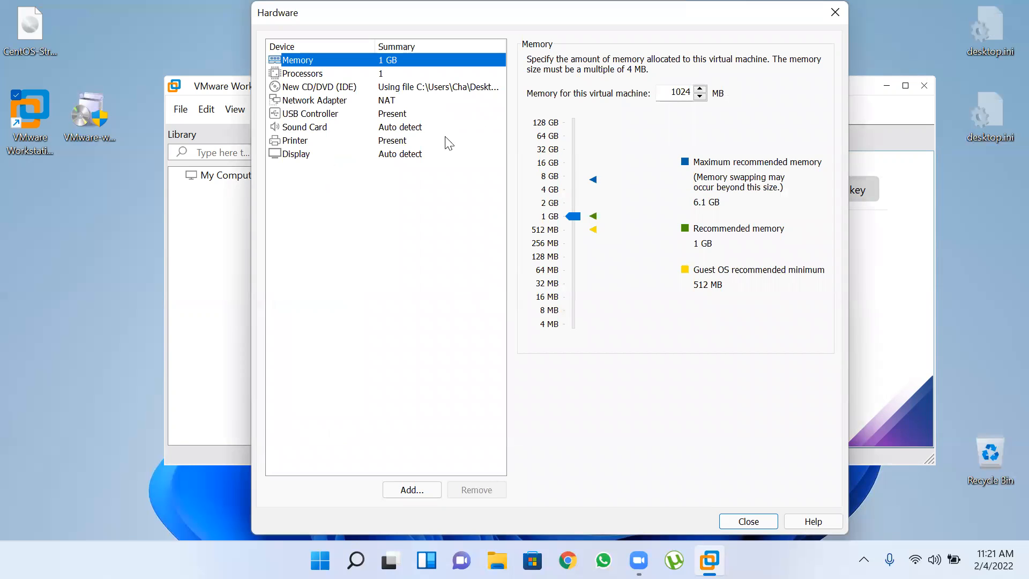
left_click_drag(574, 217, 576, 202)
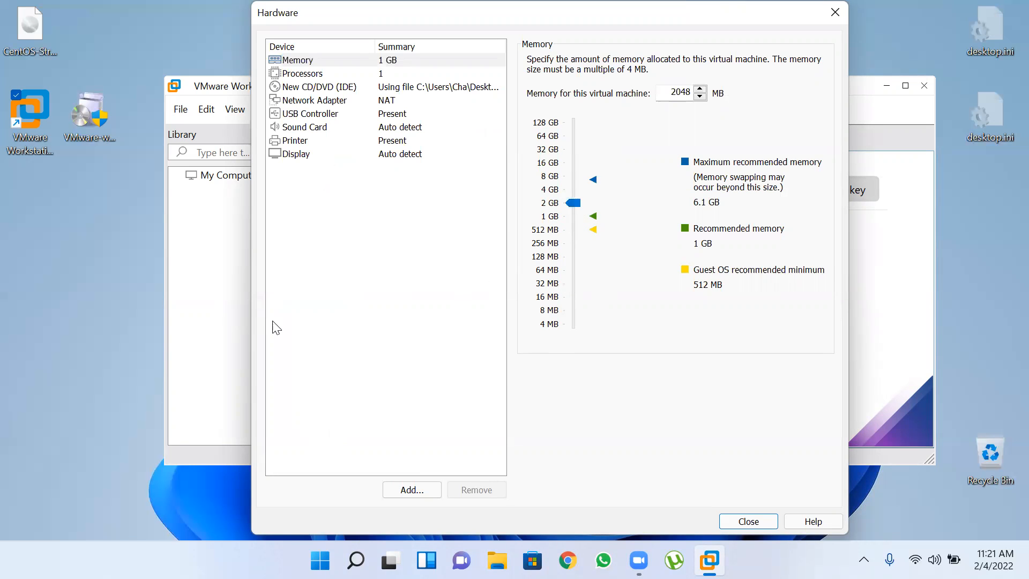
left_click(303, 74)
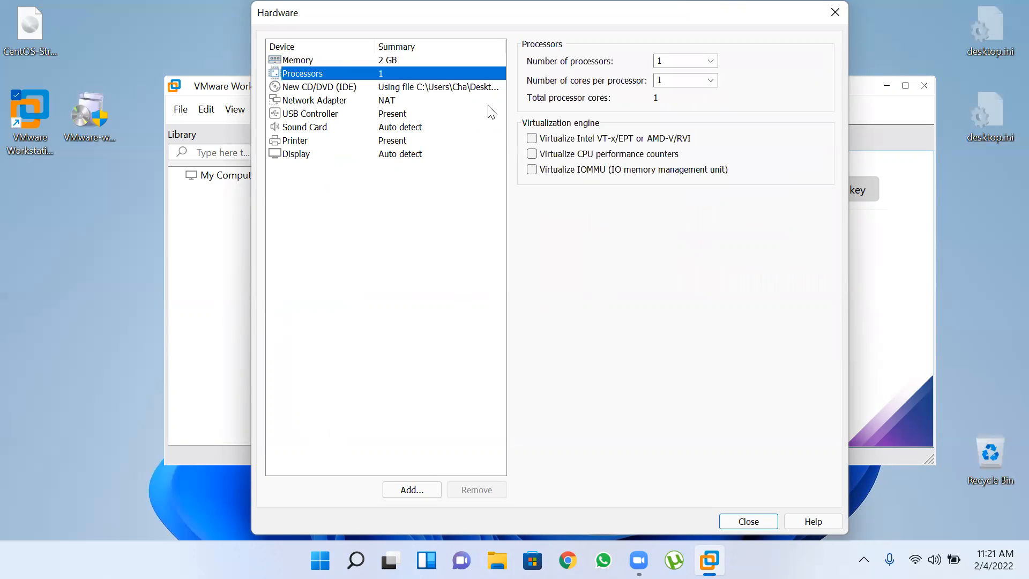
left_click(704, 60)
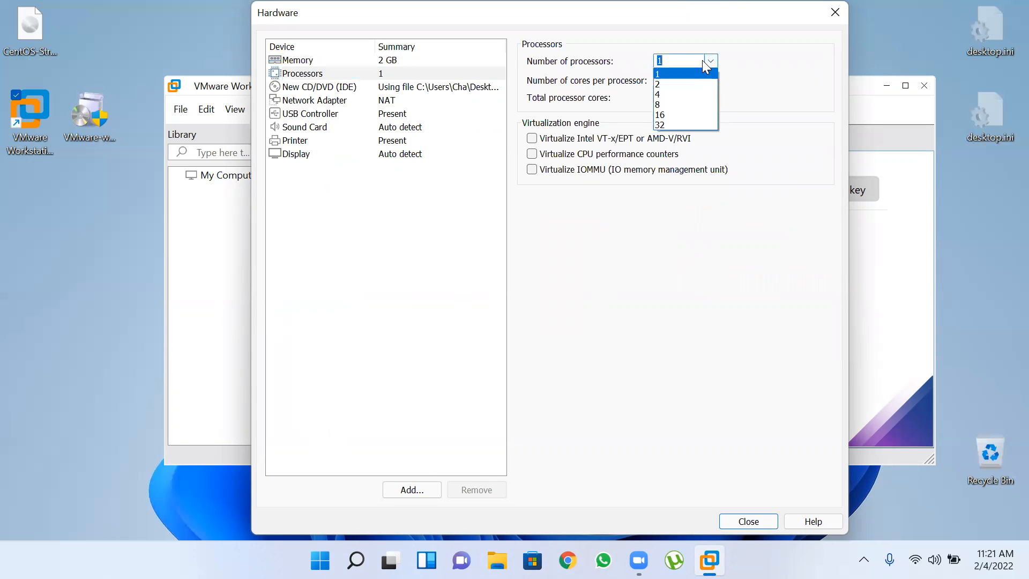
left_click(675, 95)
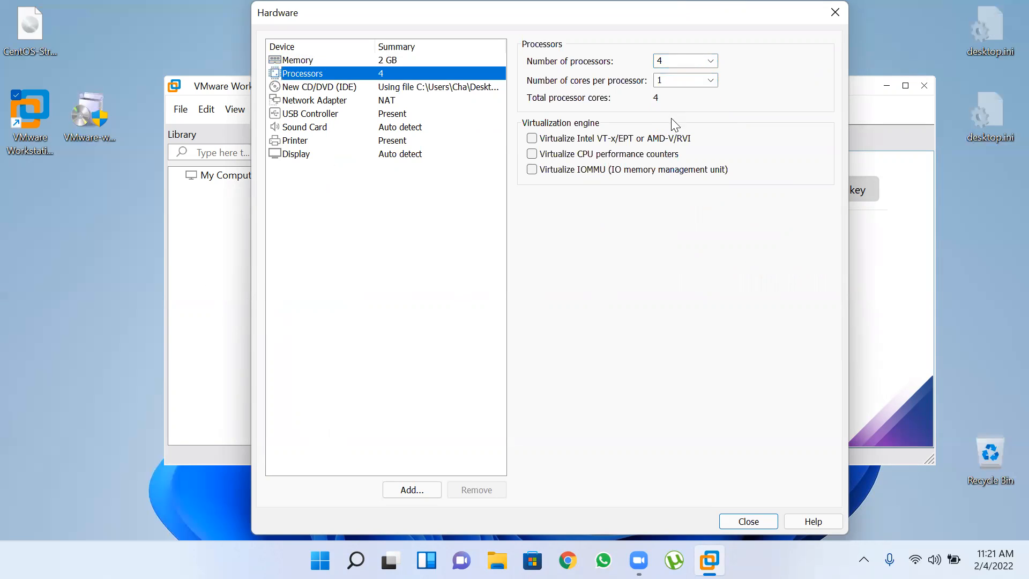
left_click(709, 60)
left_click(674, 72)
Step: Configure the virtual machine's hardware with 1 processor, 4 cores per processor and 4096 MB of memory
left_click(708, 81)
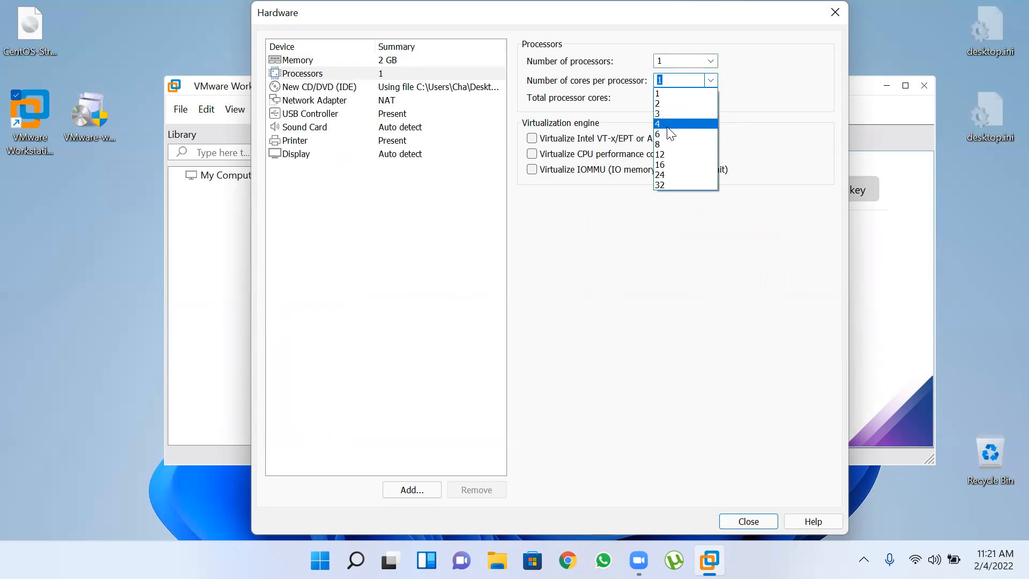
left_click(669, 124)
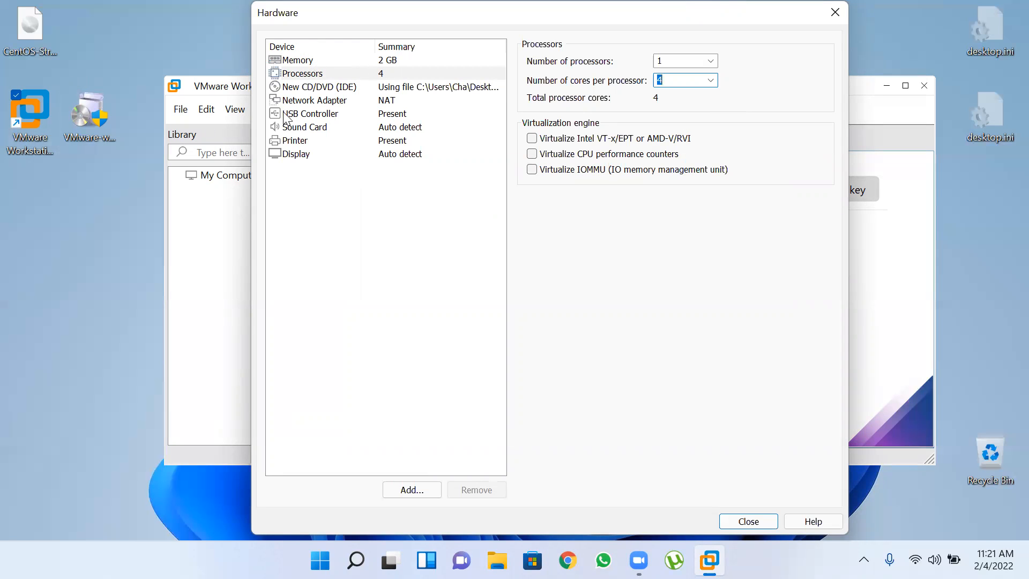
left_click(337, 60)
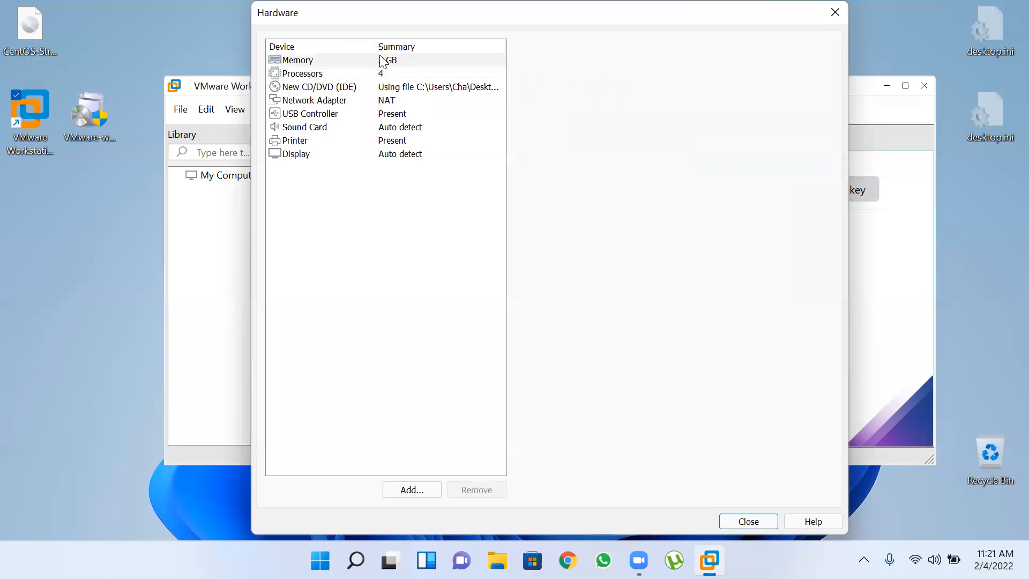
left_click_drag(570, 205, 573, 187)
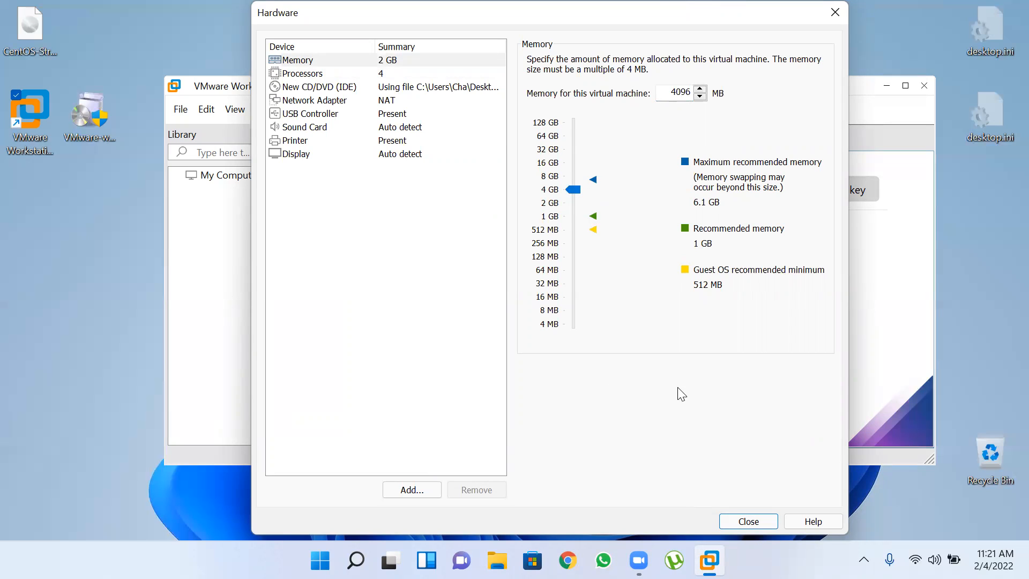
left_click(311, 74)
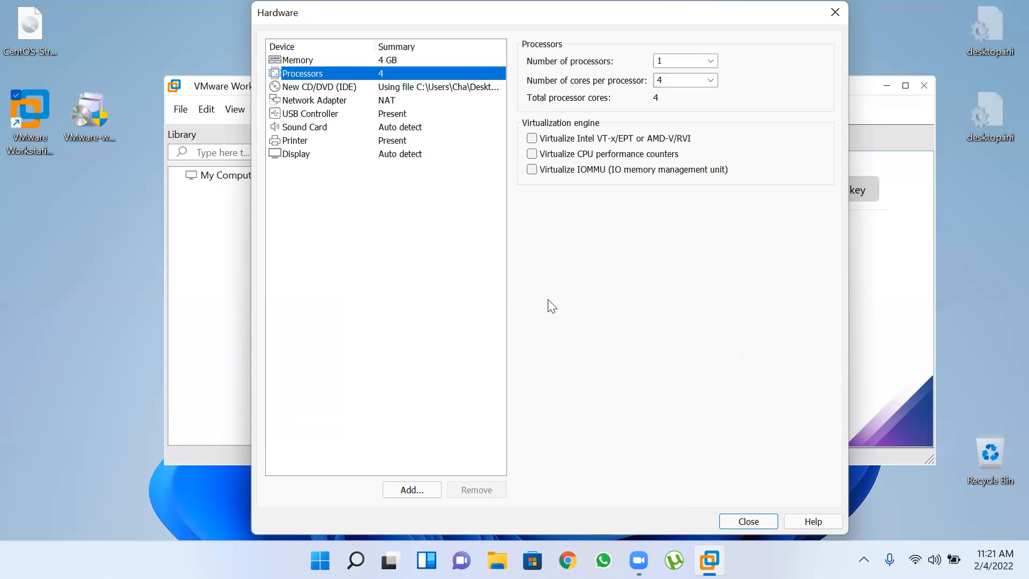
left_click(744, 521)
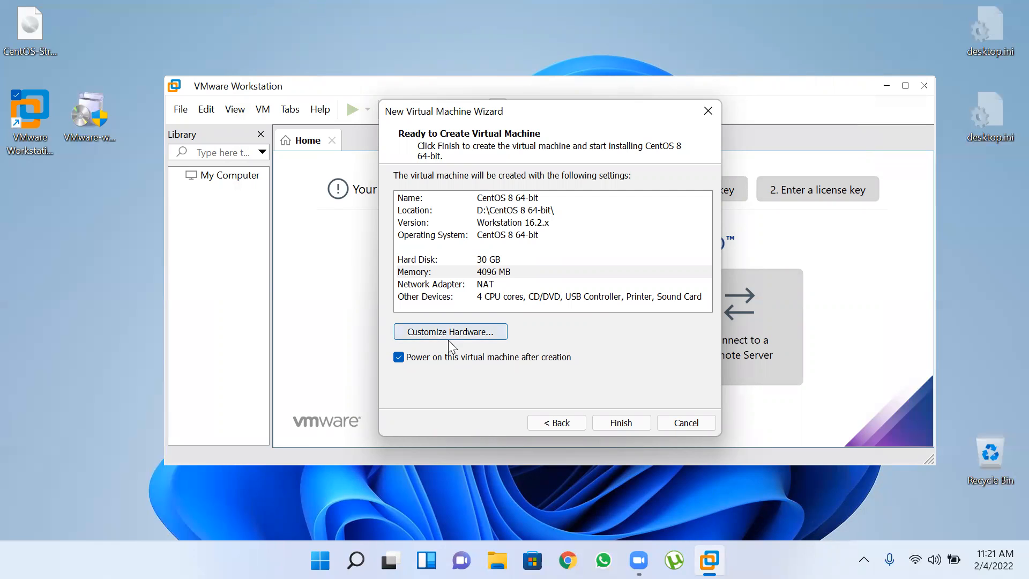
Step: Create the virtual machine, maximize its window, and start Install CentOS Stream 8-stream from the boot menu
left_click(627, 423)
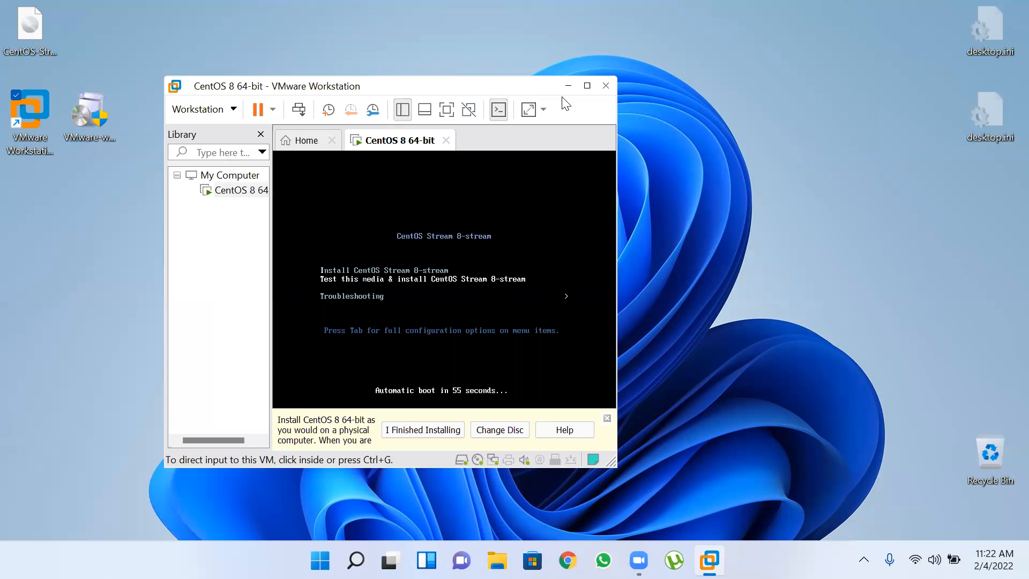
left_click(586, 86)
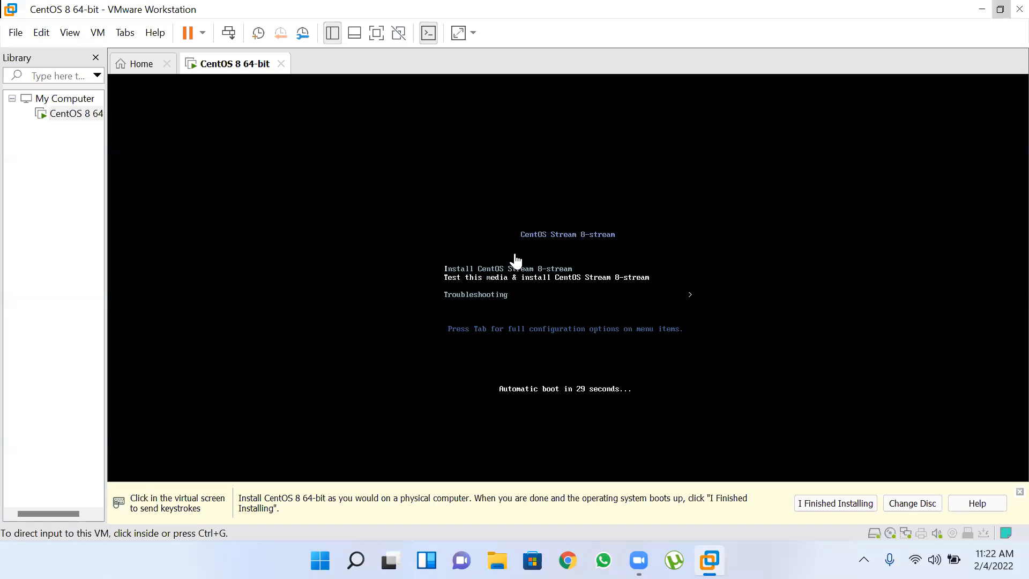
left_click(507, 275)
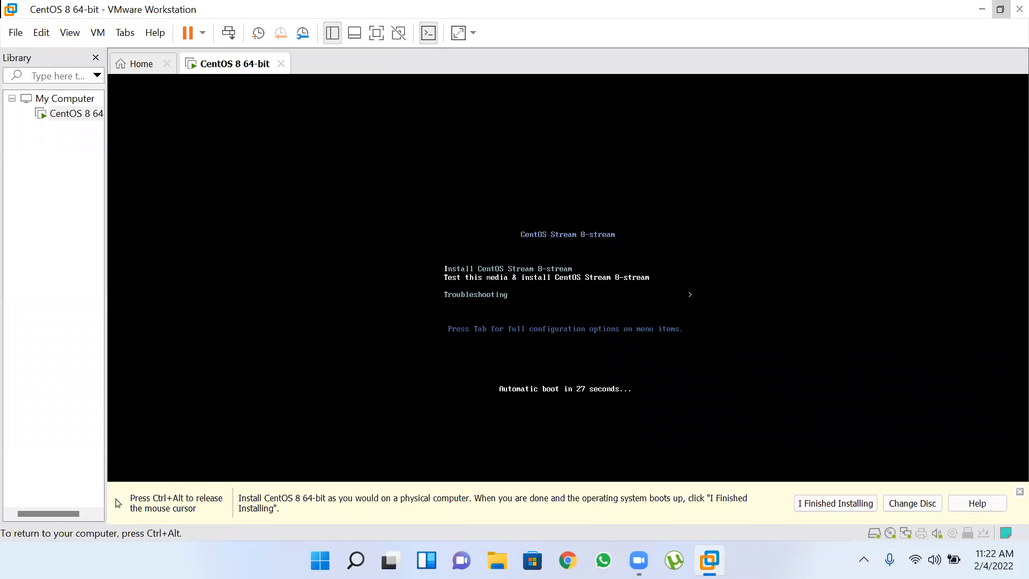
key("Up")
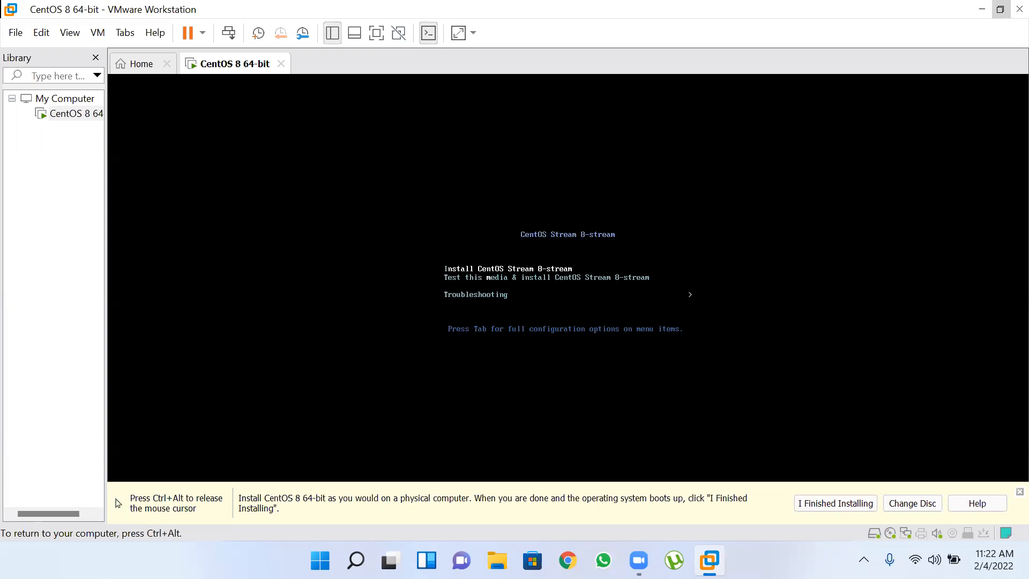
key("Return")
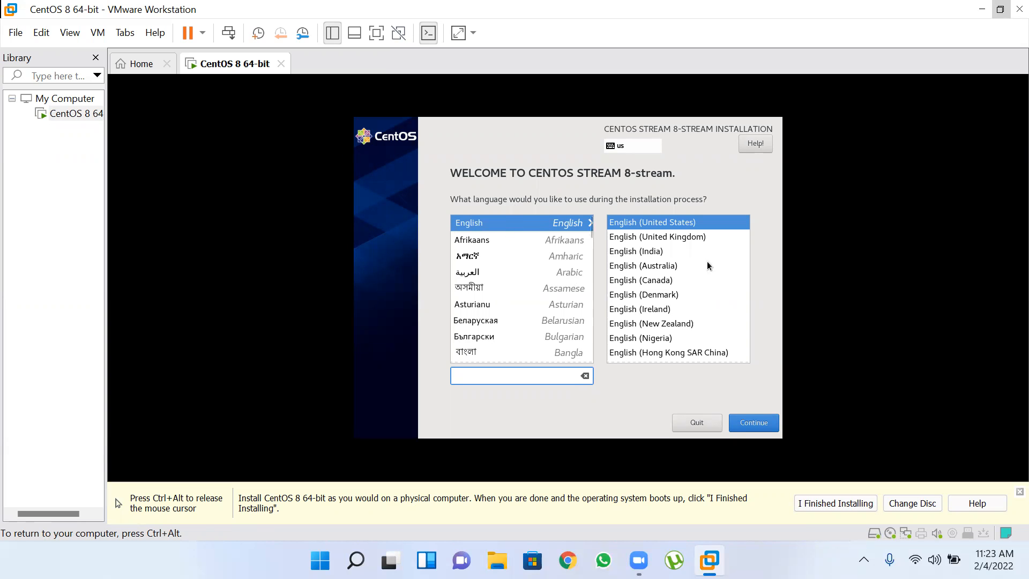
Step: Continue the installer in English (United States) and accept the 30 GiB virtual disk with automatic partitioning as installation destination
left_click(749, 424)
left_click(748, 424)
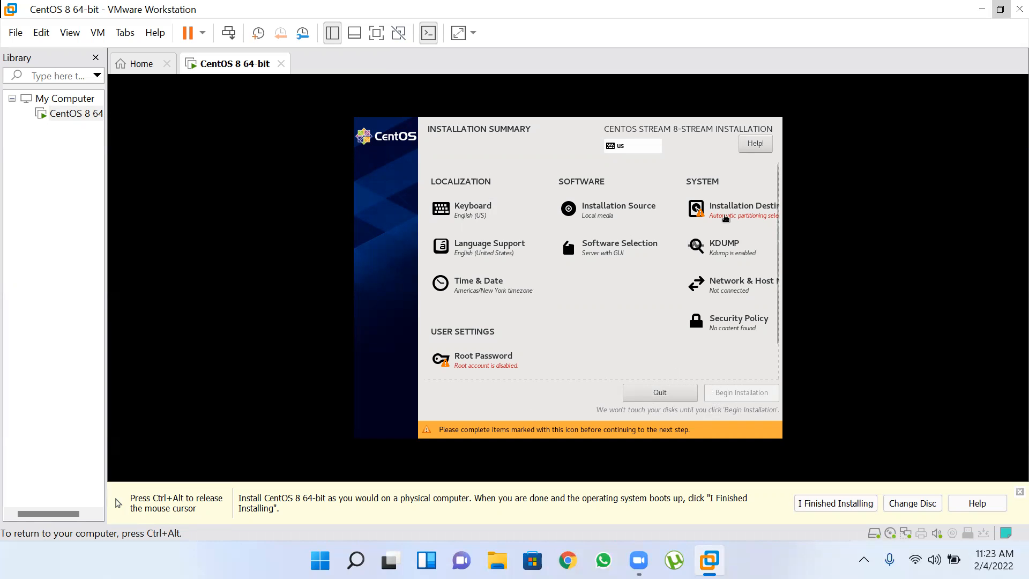
left_click(724, 218)
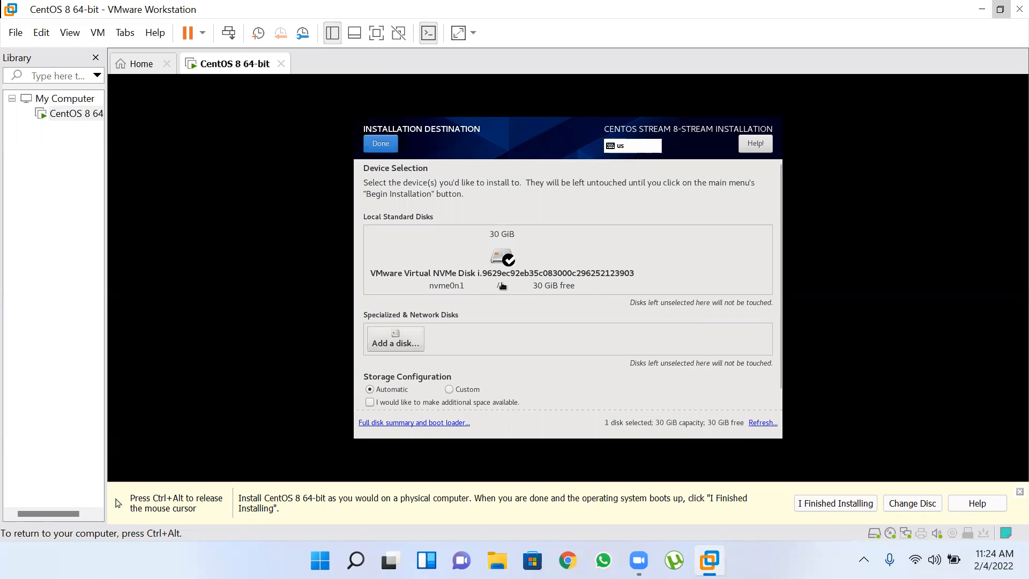
left_click(387, 146)
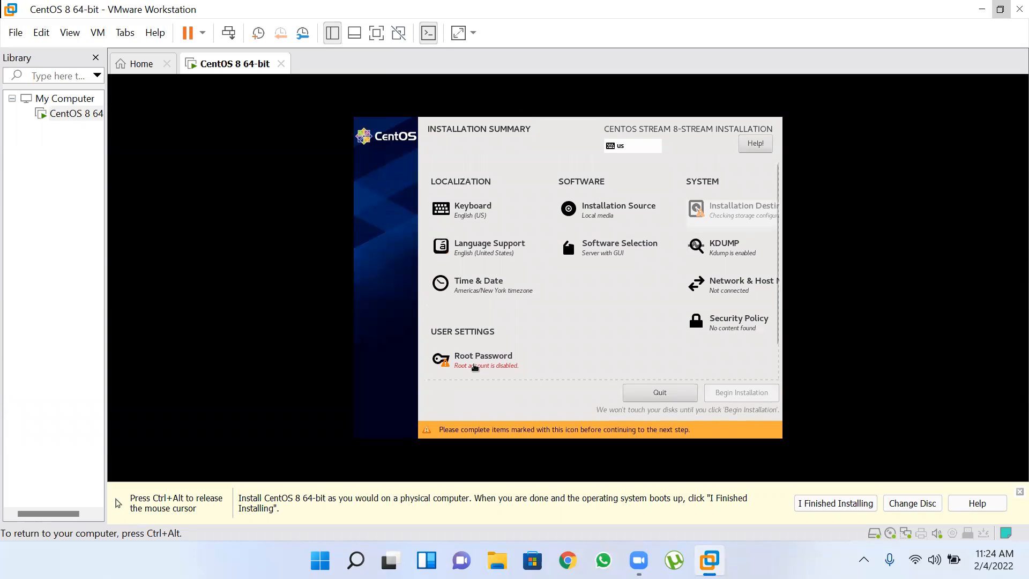
Step: Enter and confirm the root account's password, accepting it despite its weakness
left_click(474, 367)
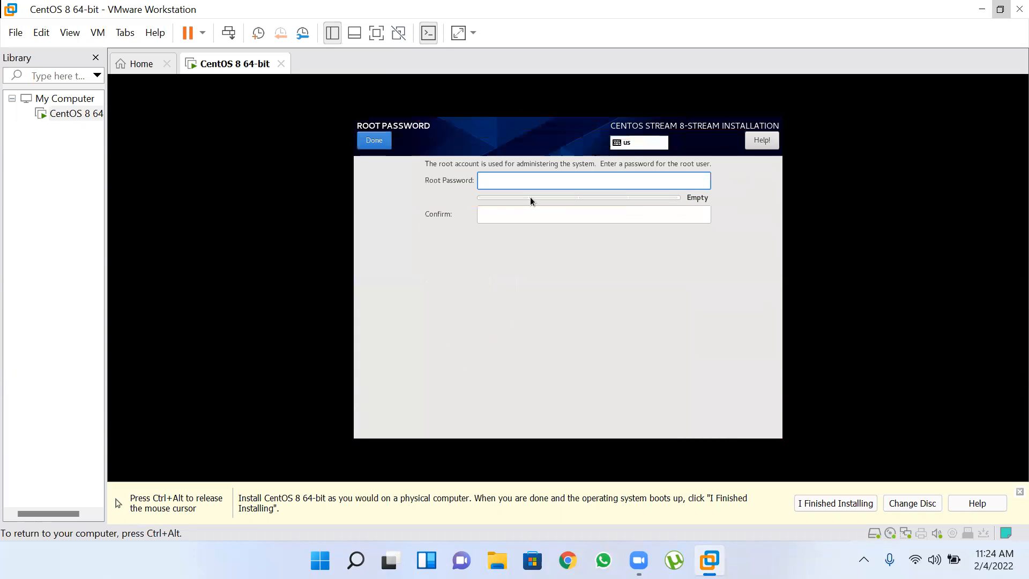
type("••••")
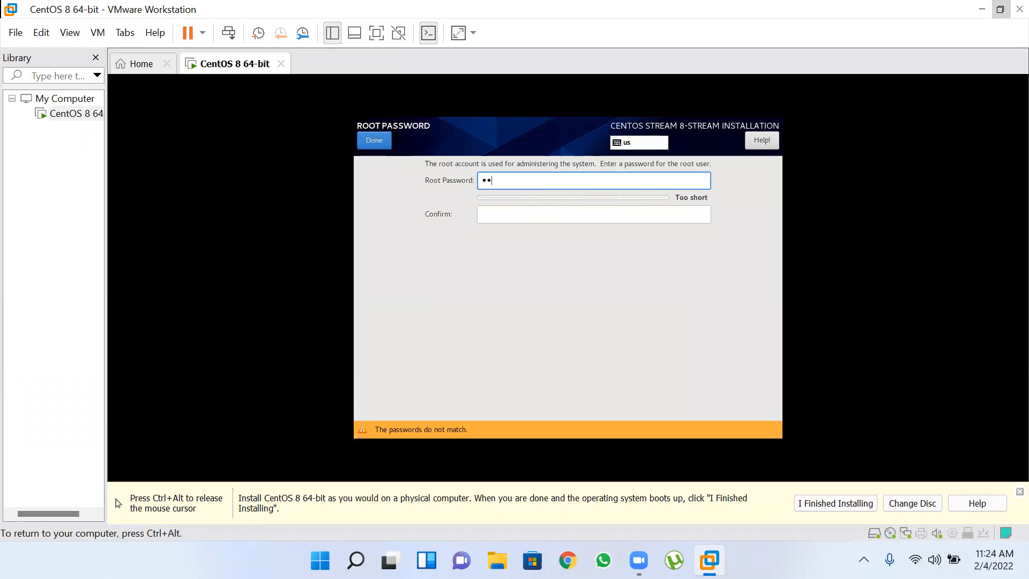
type("••")
left_click(504, 216)
type("••••••")
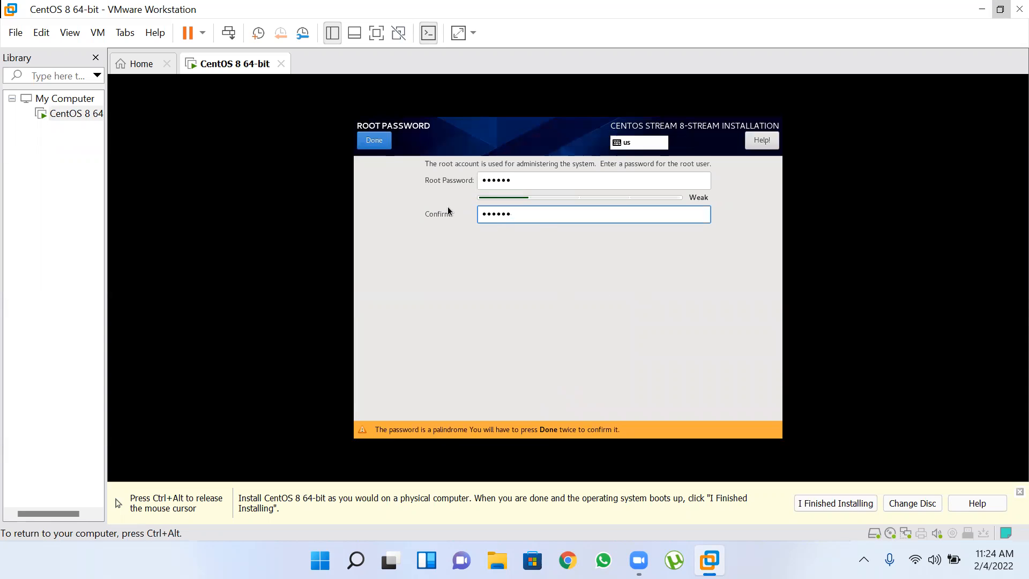
left_click(373, 140)
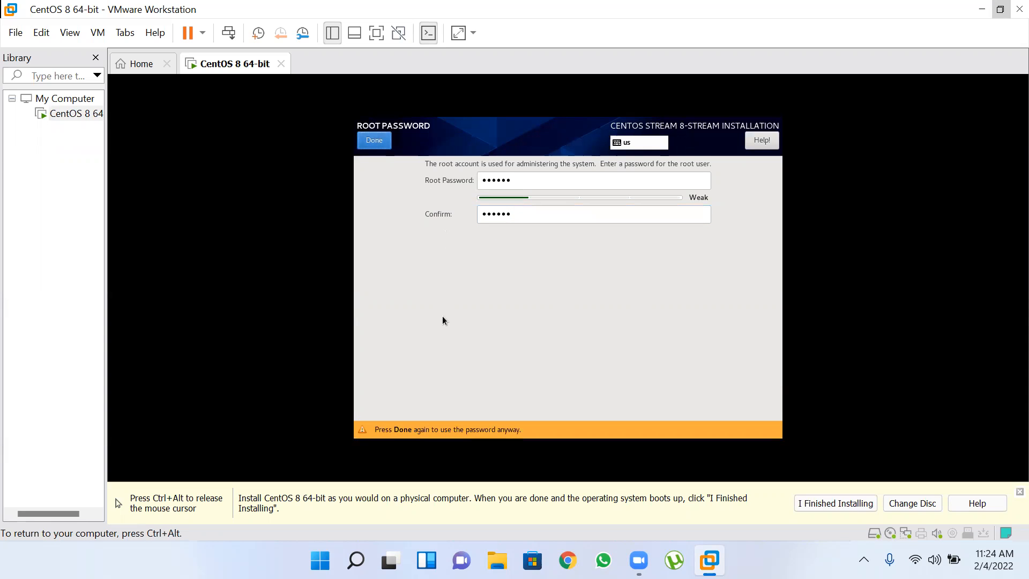
left_click(373, 141)
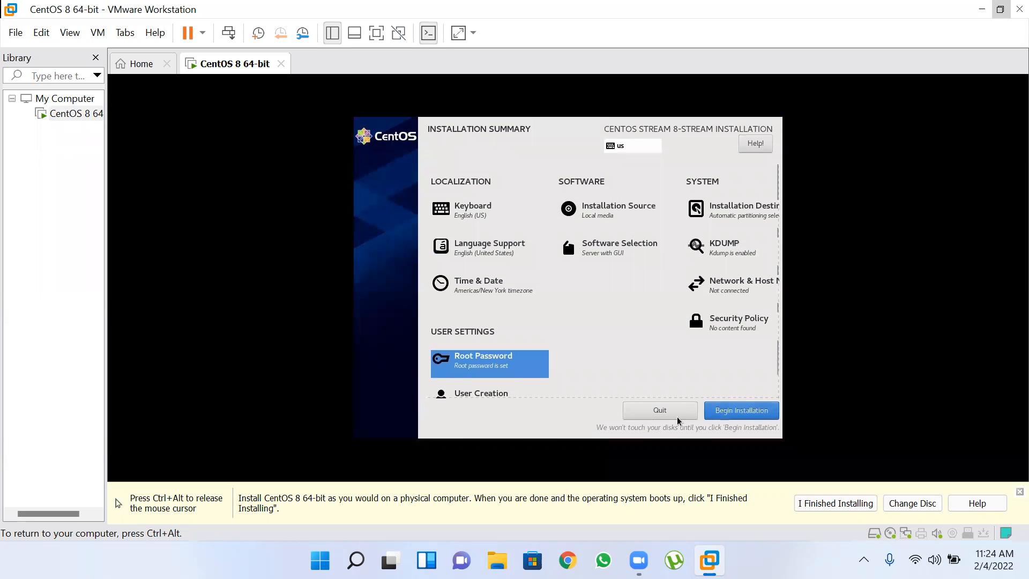
Step: Run the CentOS Stream installation and reboot the virtual machine when it completes, releasing the pointer from the guest
left_click(750, 412)
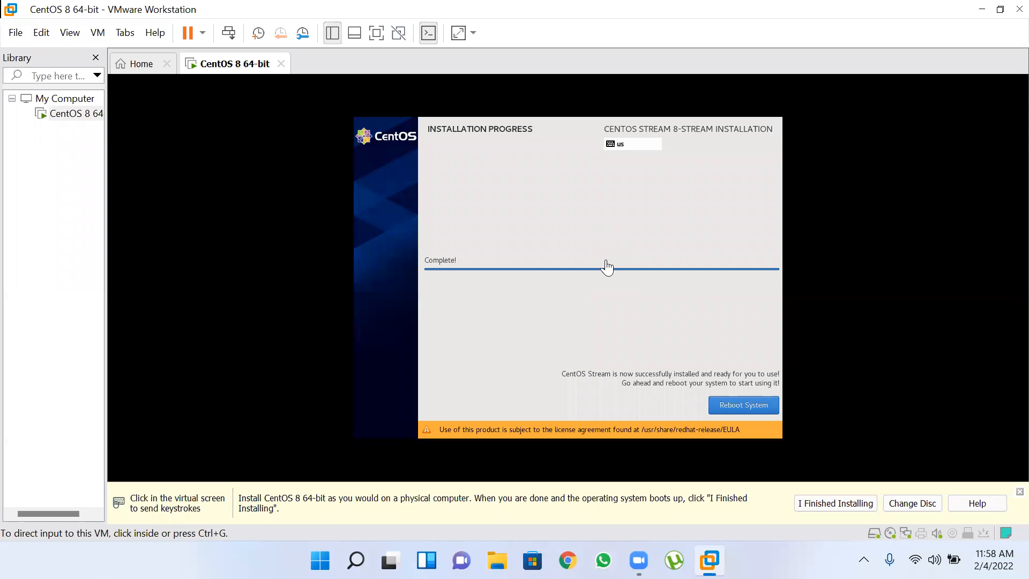
left_click(744, 408)
key("ctrl+alt")
left_click(743, 407)
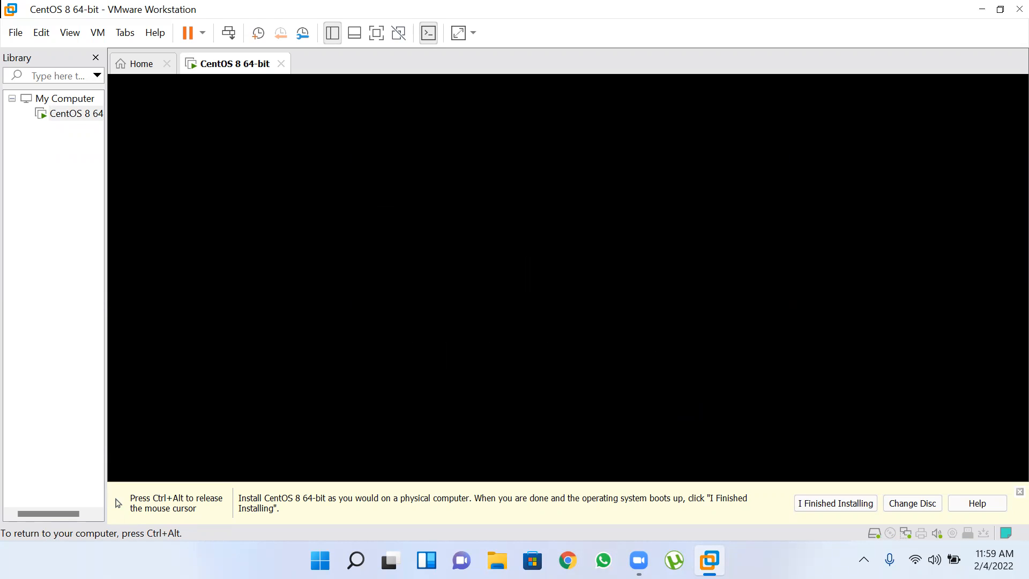
key("ctrl+alt")
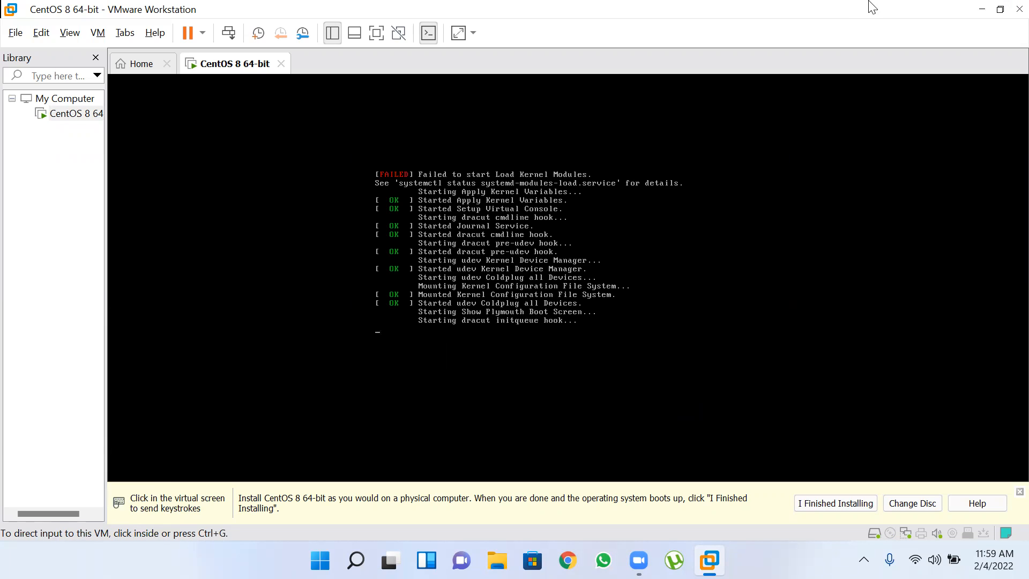